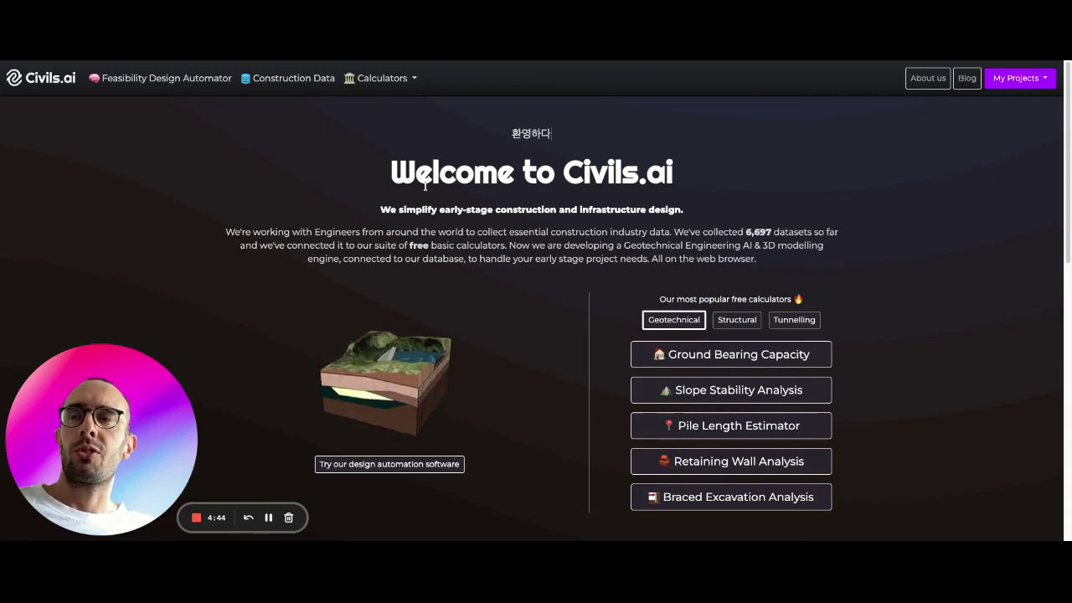
Go from the free calculators list through the Structural and Tunnelling categories to the Tunnel Lining AI Predictor
click(383, 81)
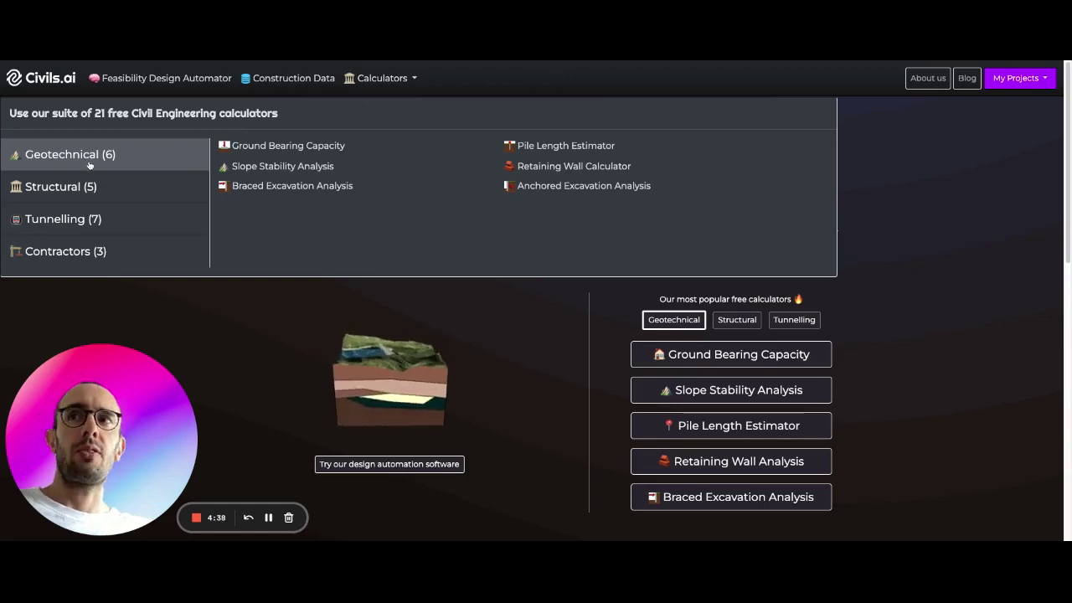
click(90, 188)
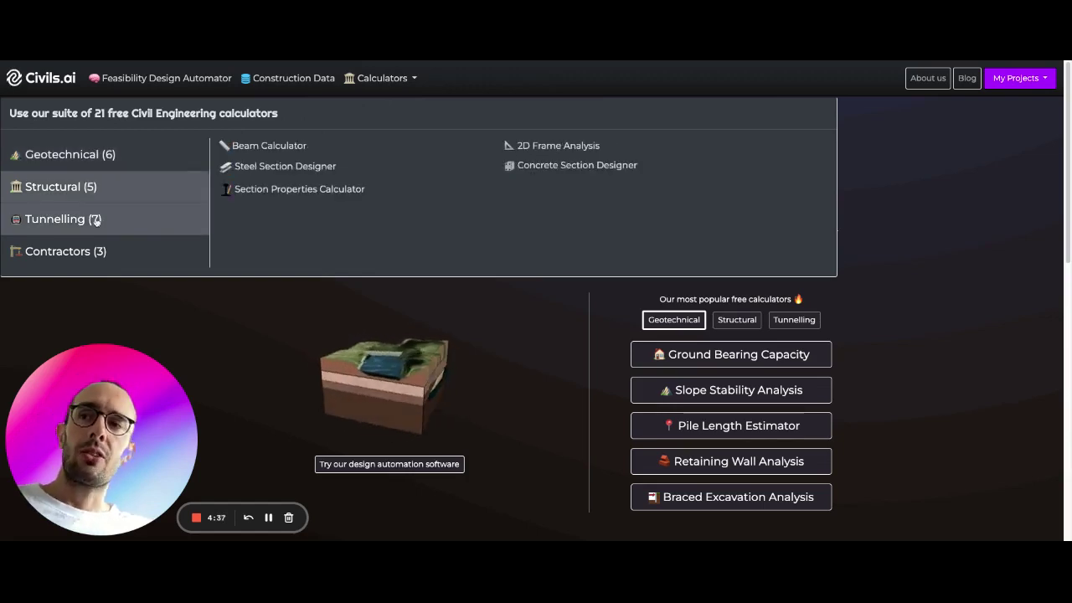
click(95, 220)
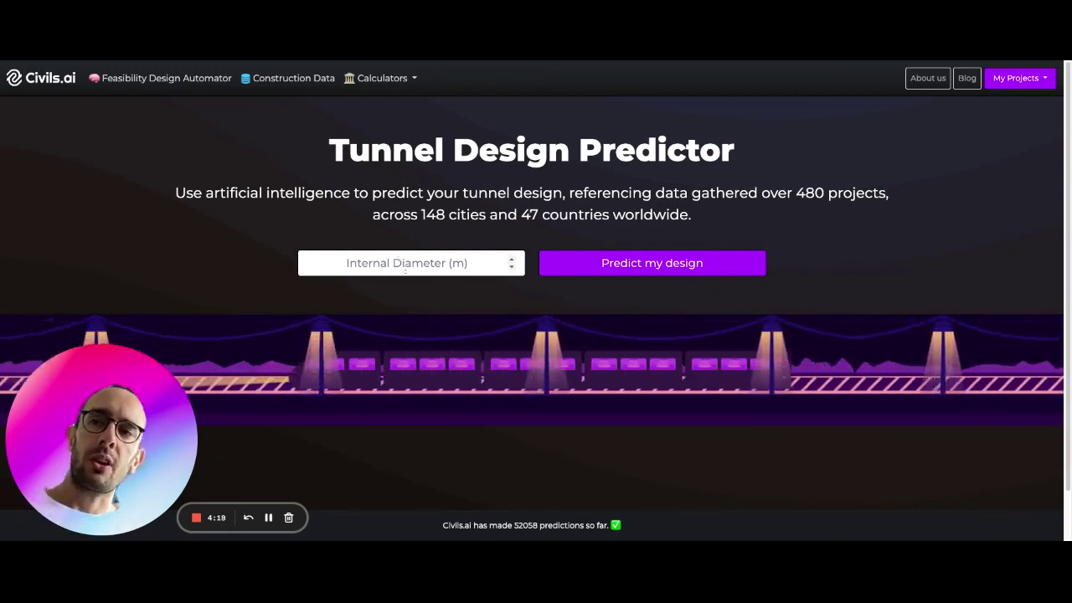
Predict the lining design for a 7 m internal diameter tunnel
click(405, 263)
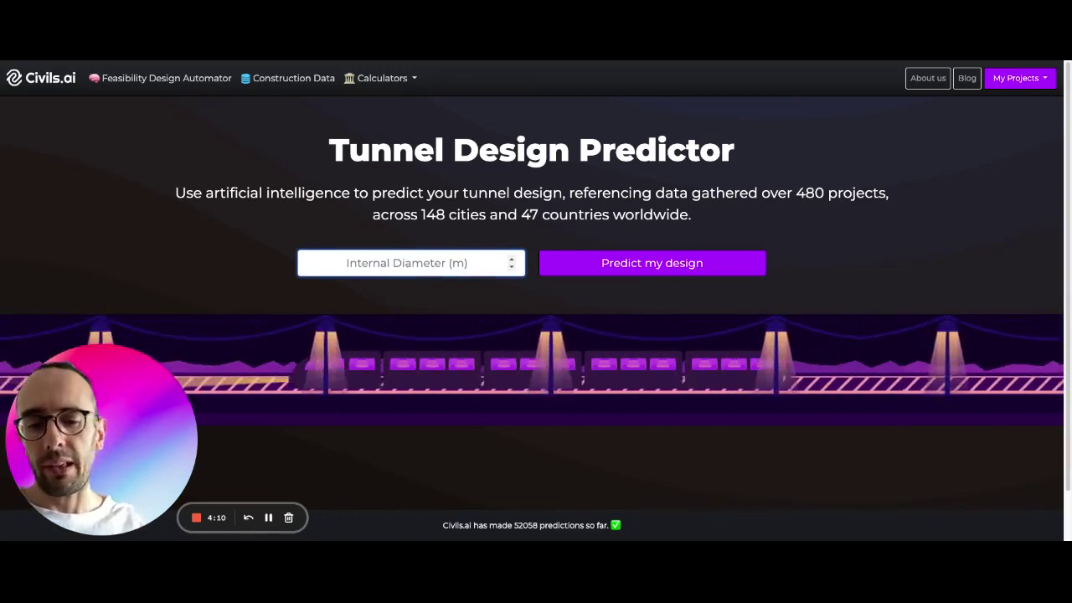
text(7)
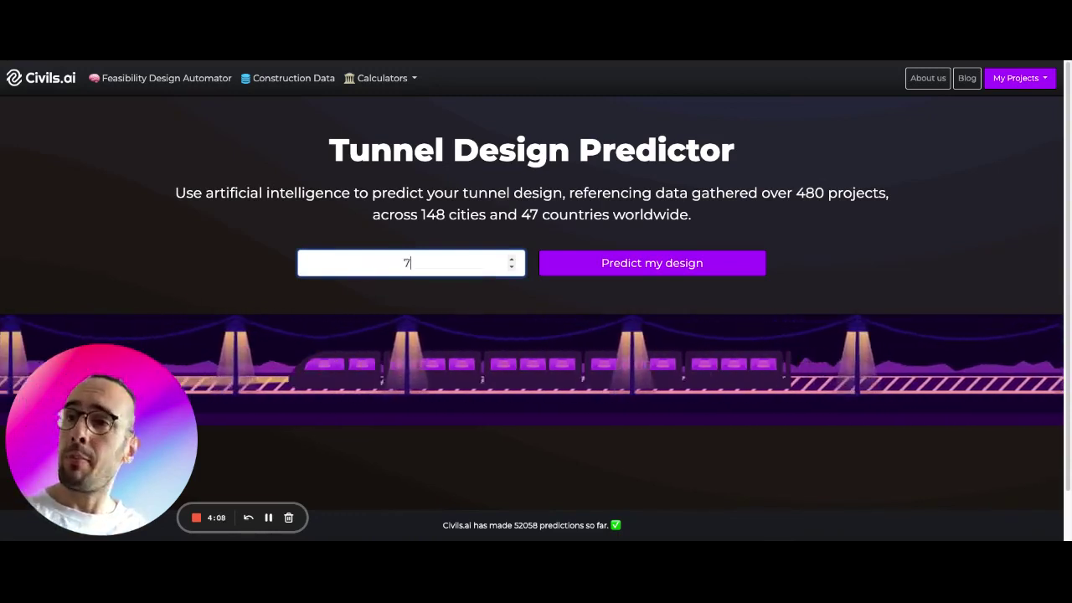
click(737, 256)
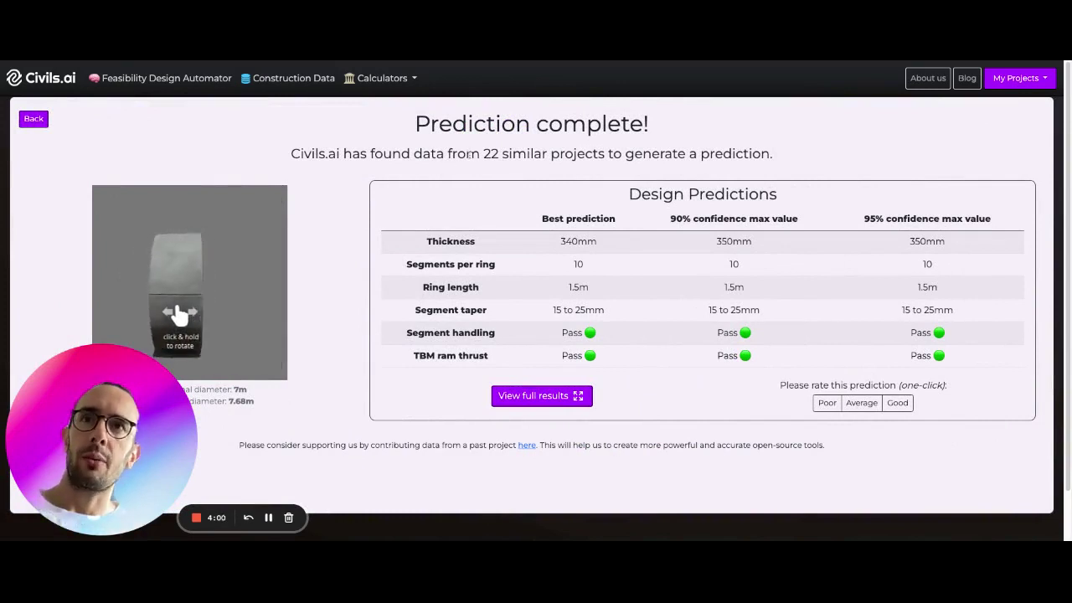
Highlight the '22 similar projects' figure, then clear the highlight
drag(484, 153, 606, 155)
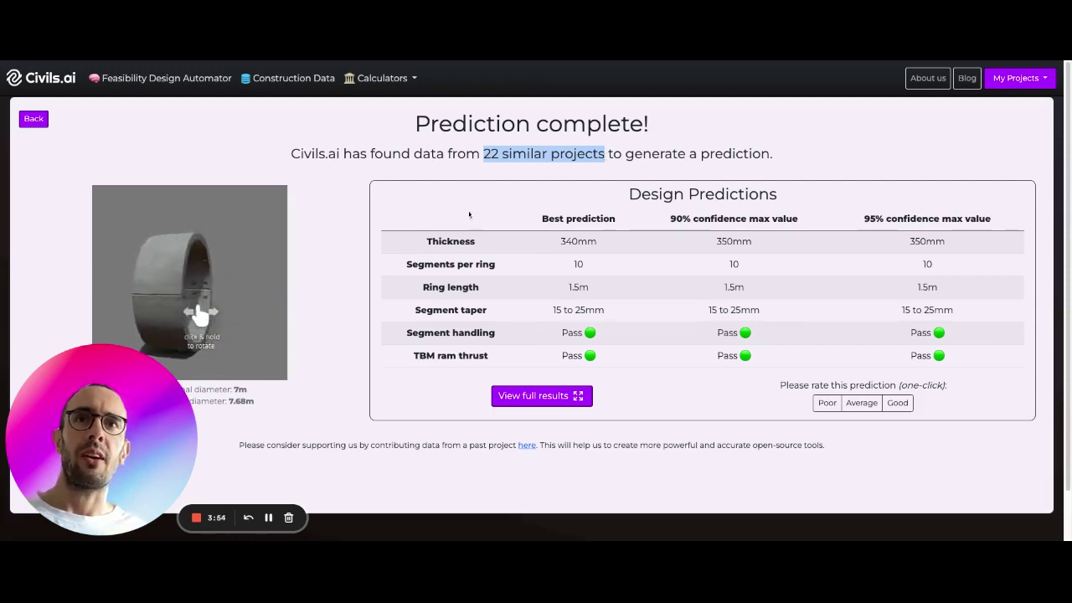
click(459, 249)
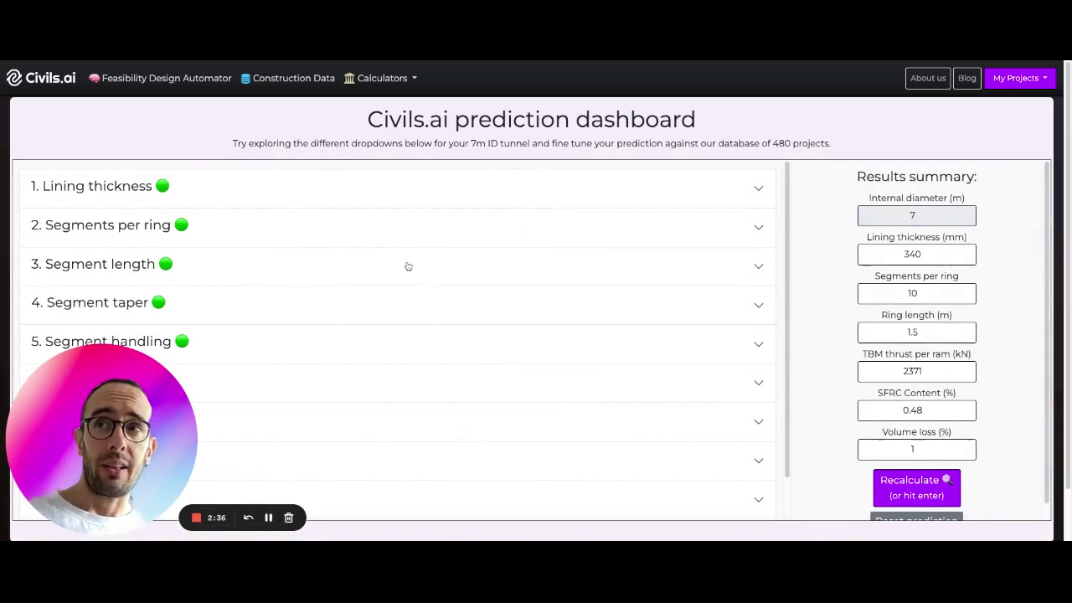
Expand '1. Lining thickness' and scroll to the geology-specific diameter-versus-thickness chart
click(111, 192)
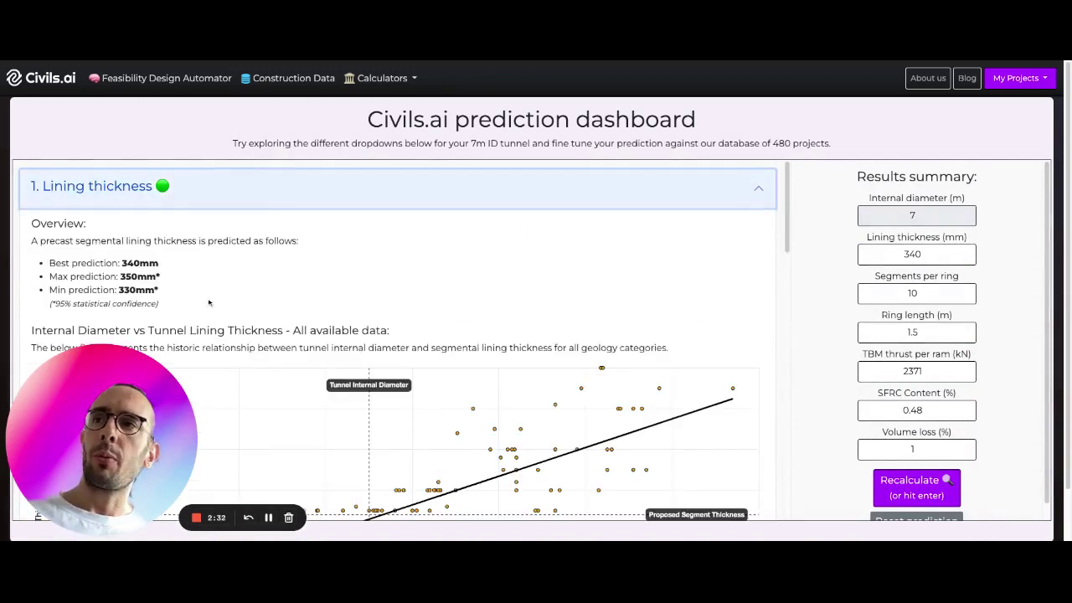
scroll(209, 303, down, 1)
scroll(381, 281, down, 1)
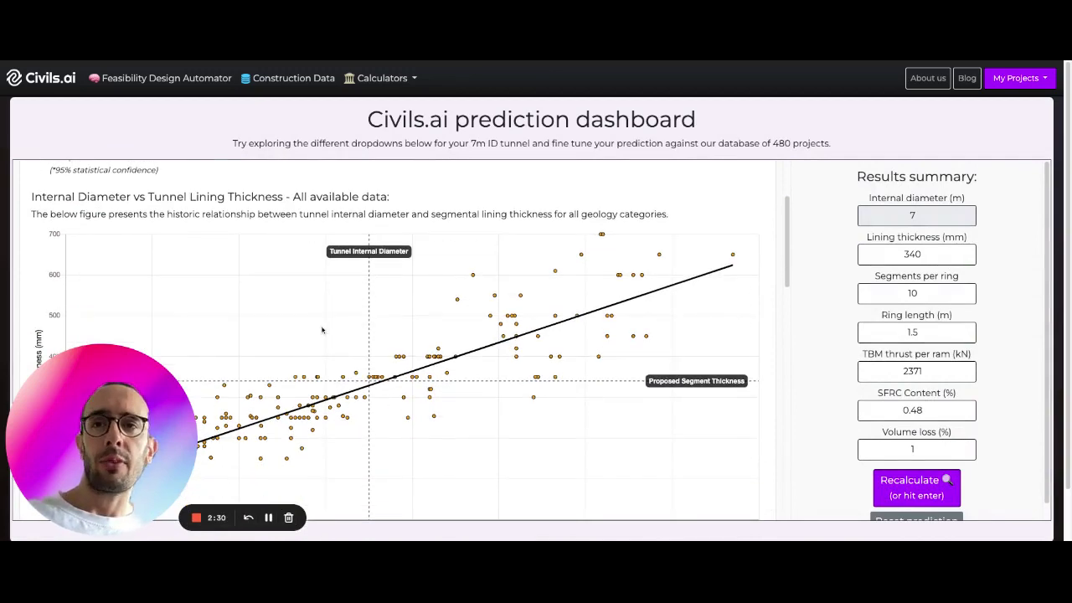
scroll(323, 331, down, 2)
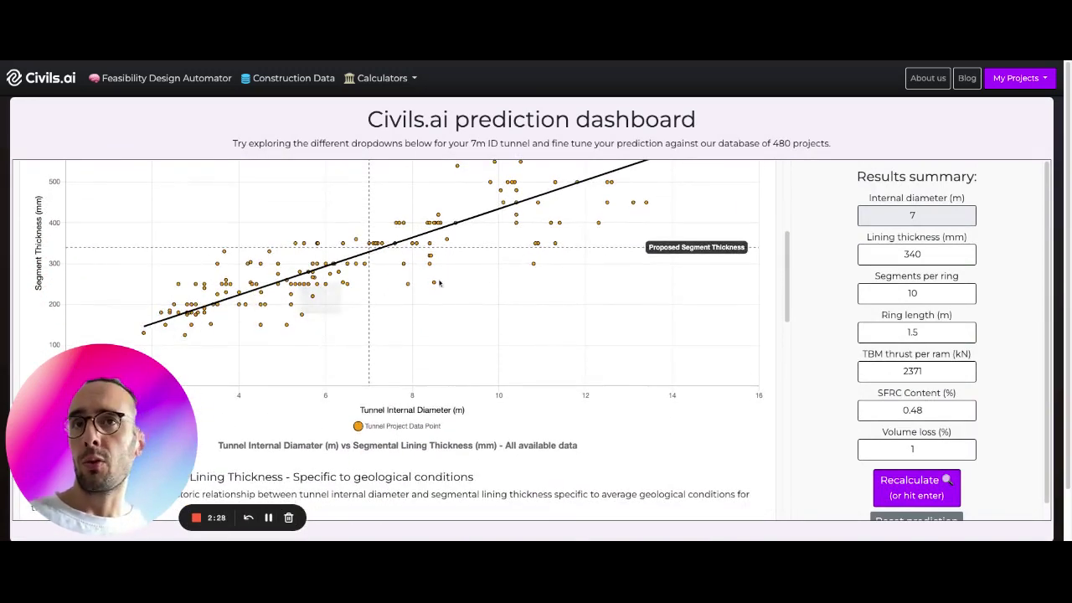
scroll(586, 335, up, 1)
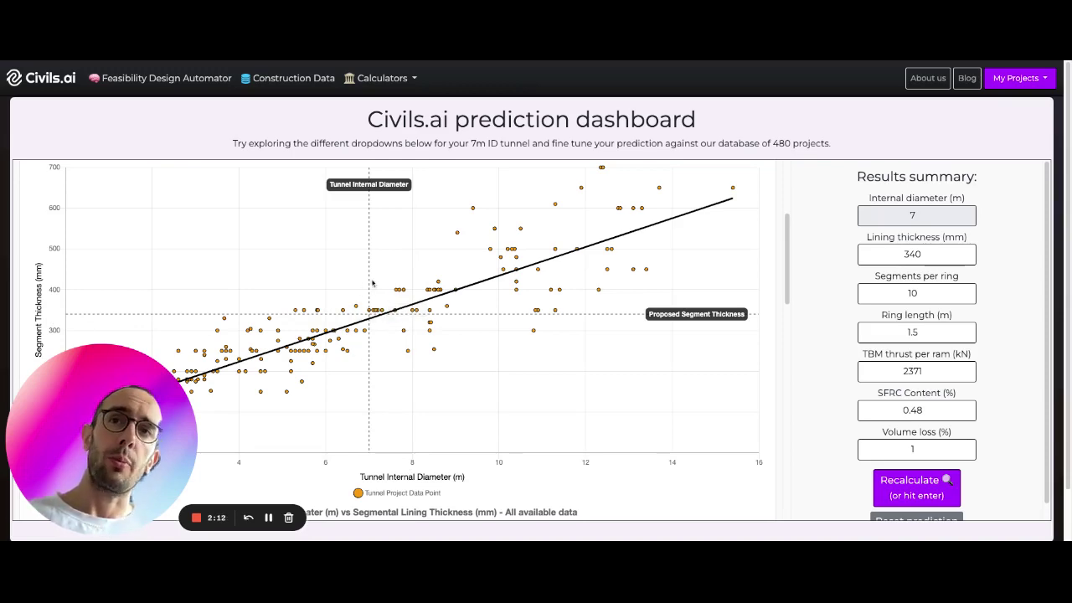
scroll(367, 281, down, 4)
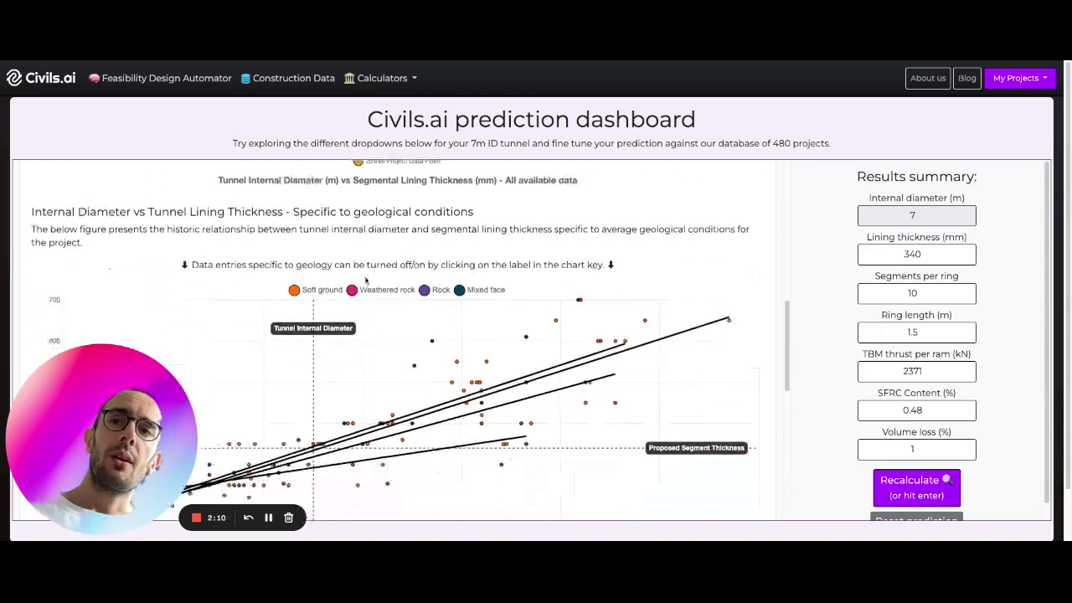
Toggle the Weathered rock, Rock, Mixed face and Soft ground chart series off and back on
scroll(366, 280, down, 2)
scroll(295, 224, up, 1)
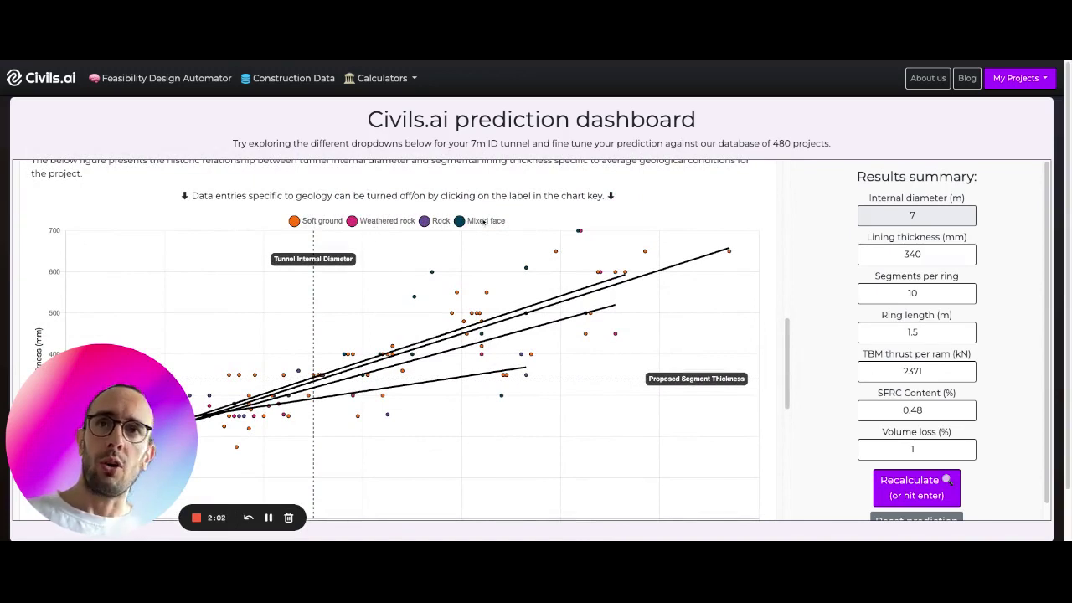
click(384, 222)
click(441, 221)
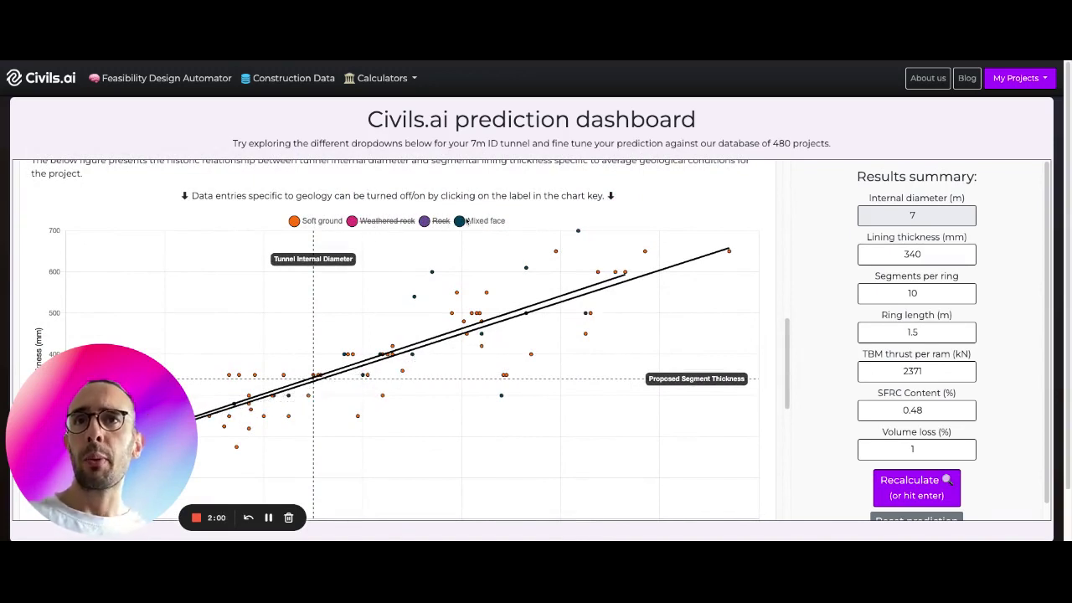
click(467, 221)
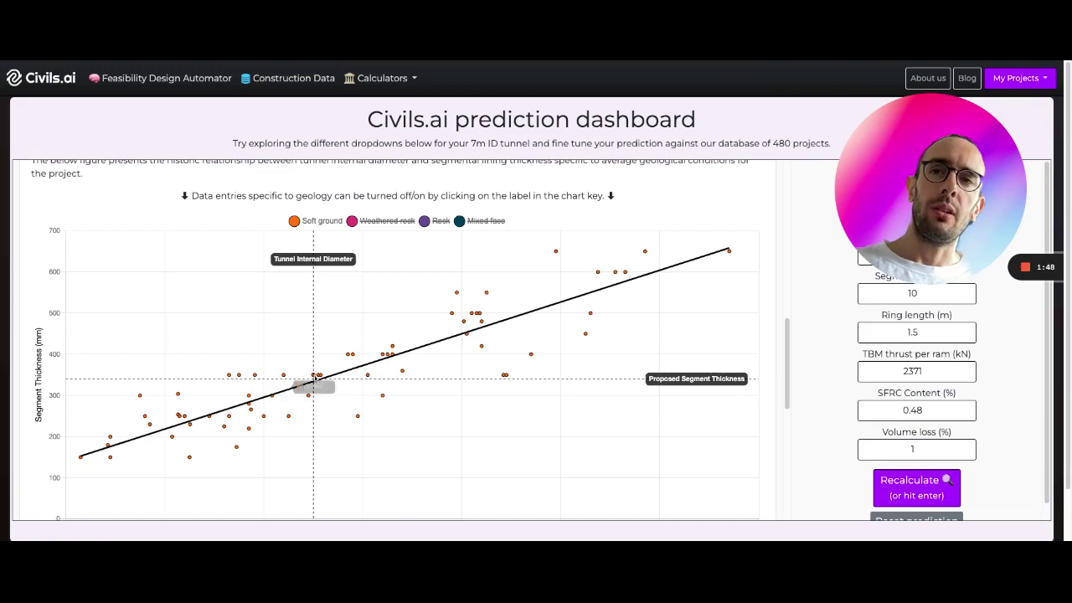
click(387, 221)
click(331, 221)
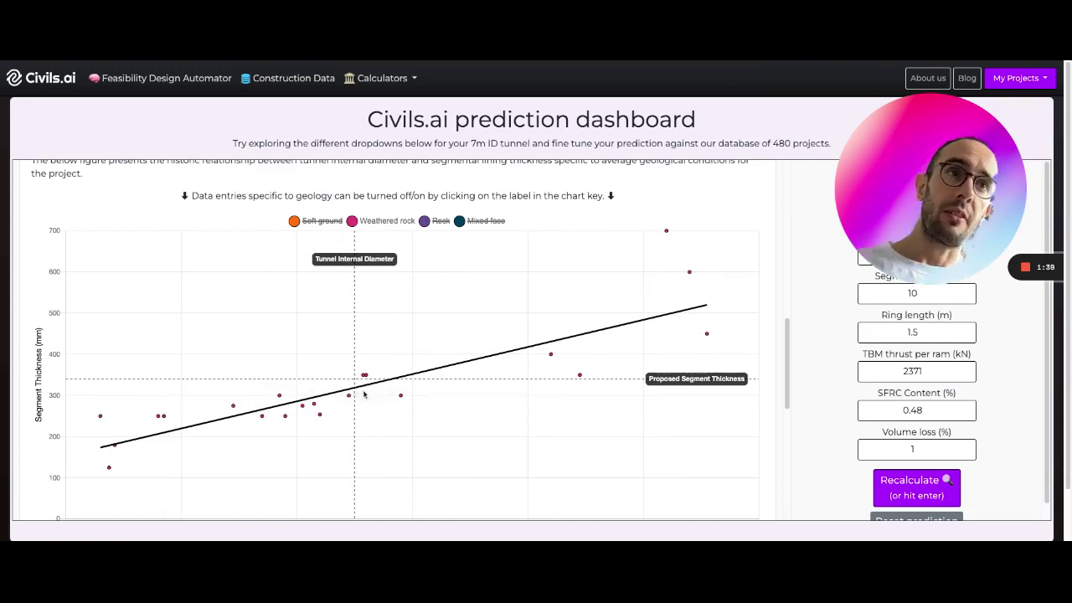
click(435, 221)
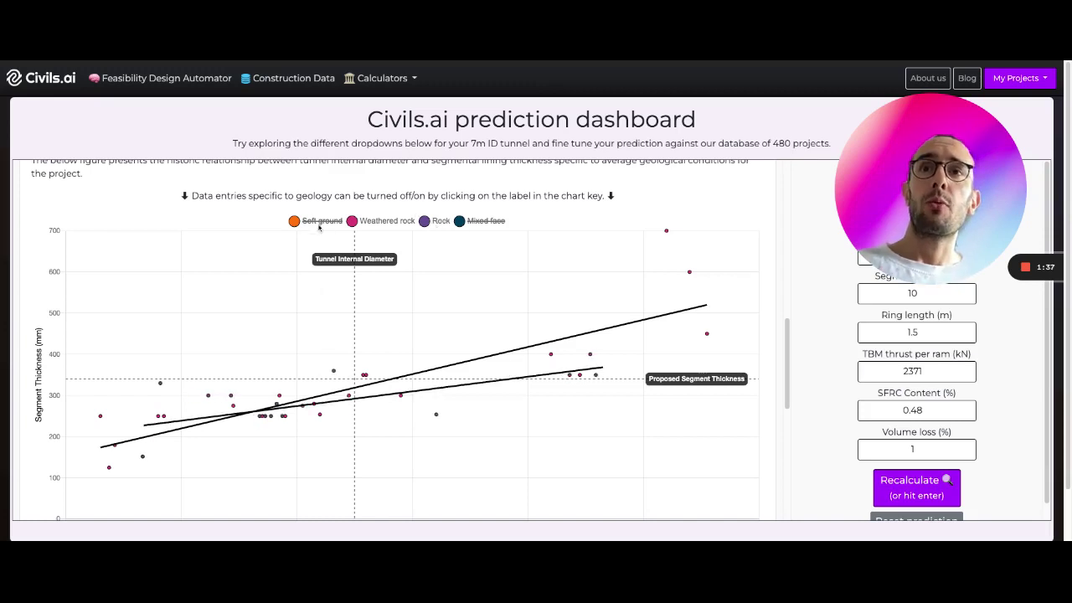
click(321, 221)
mouse_move(316, 378)
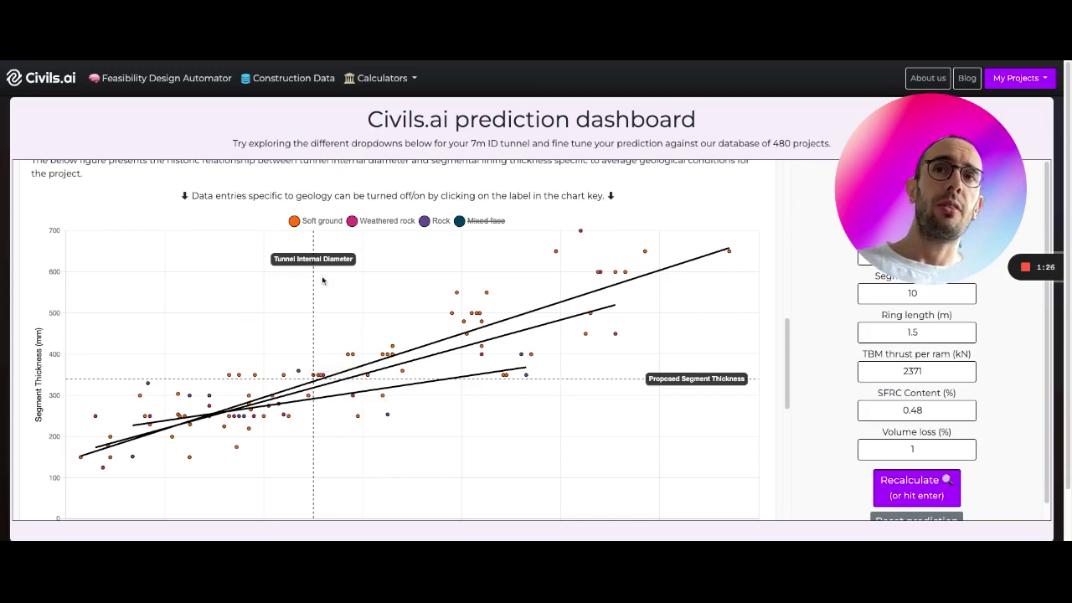
Hide soft ground and weathered rock, bring one geology back, and scroll down the chart
click(330, 221)
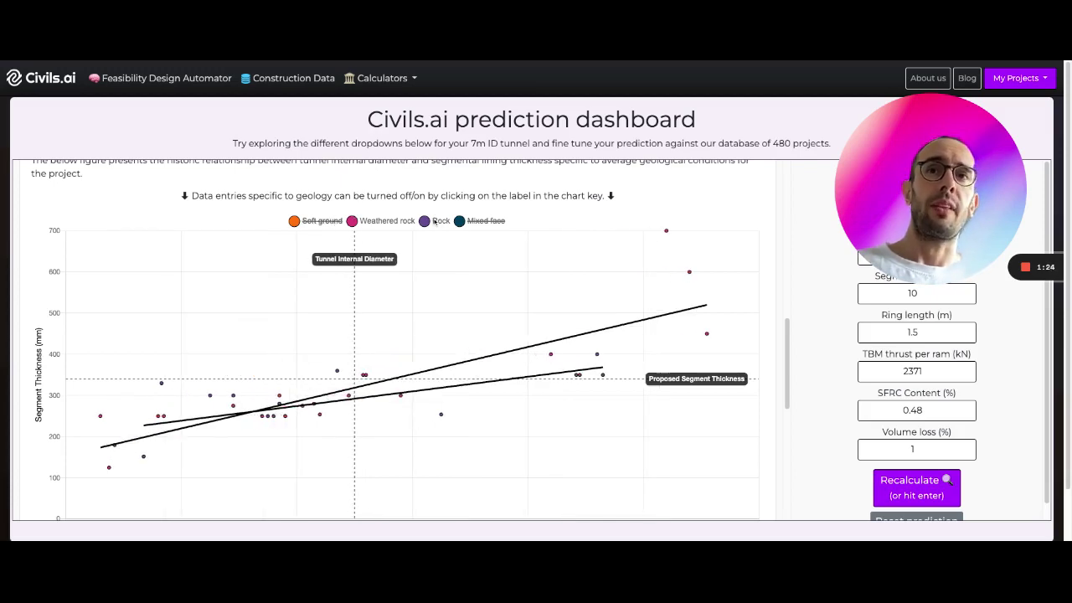
click(394, 222)
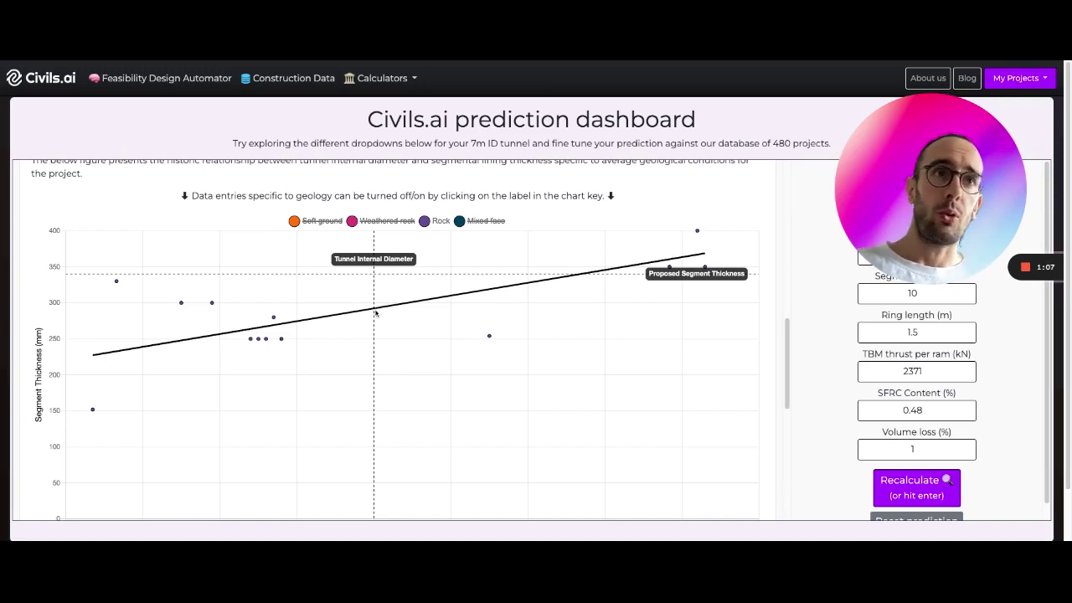
click(394, 222)
scroll(519, 237, down, 3)
scroll(519, 237, down, 2)
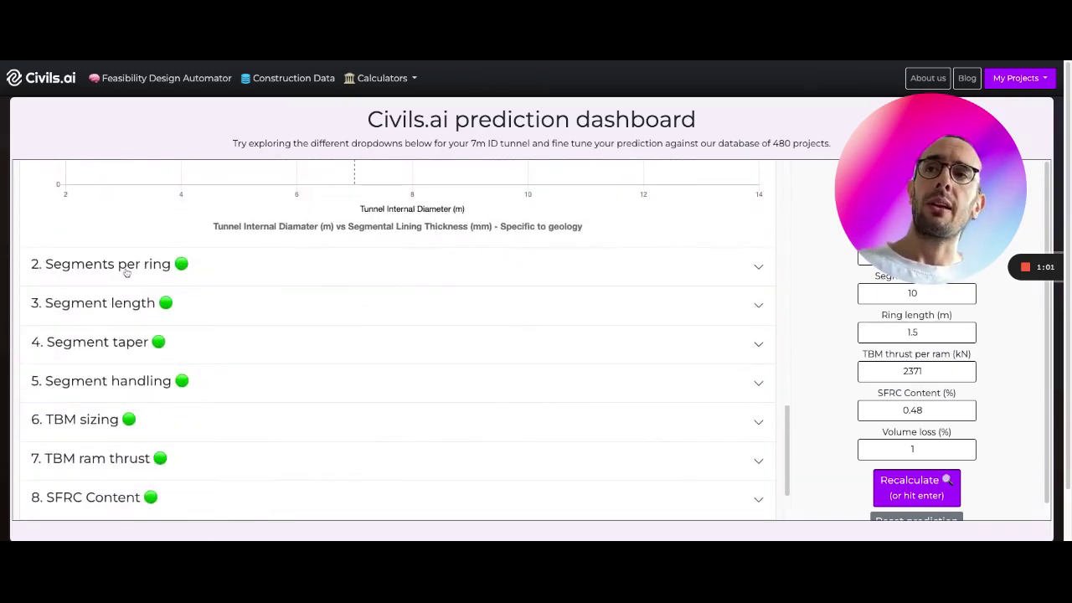
Review and collapse the Segments per ring and Segment length predictions
click(128, 266)
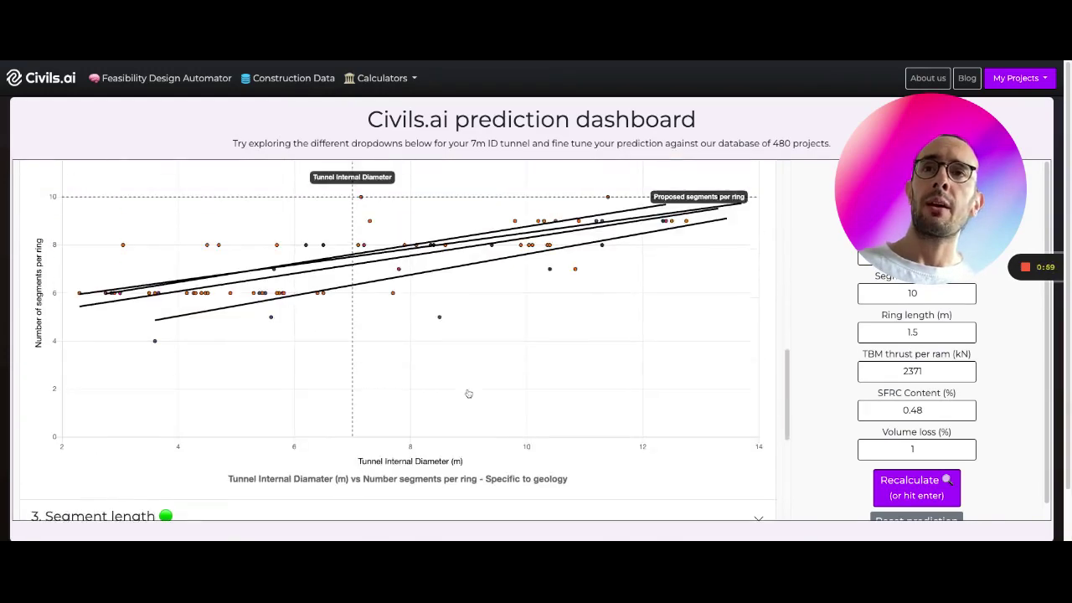
scroll(460, 383, up, 6)
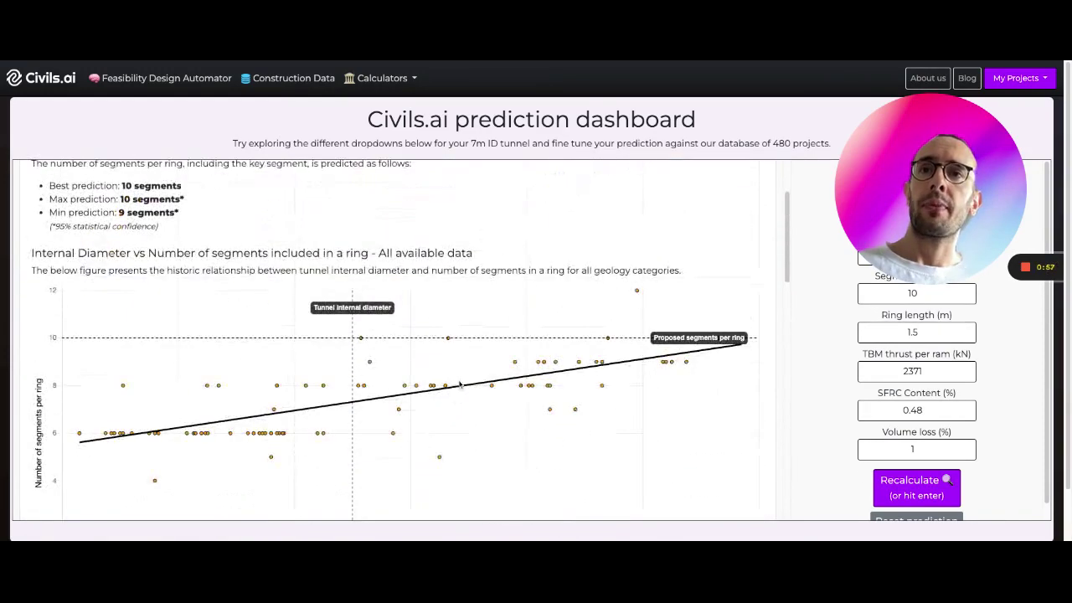
click(169, 179)
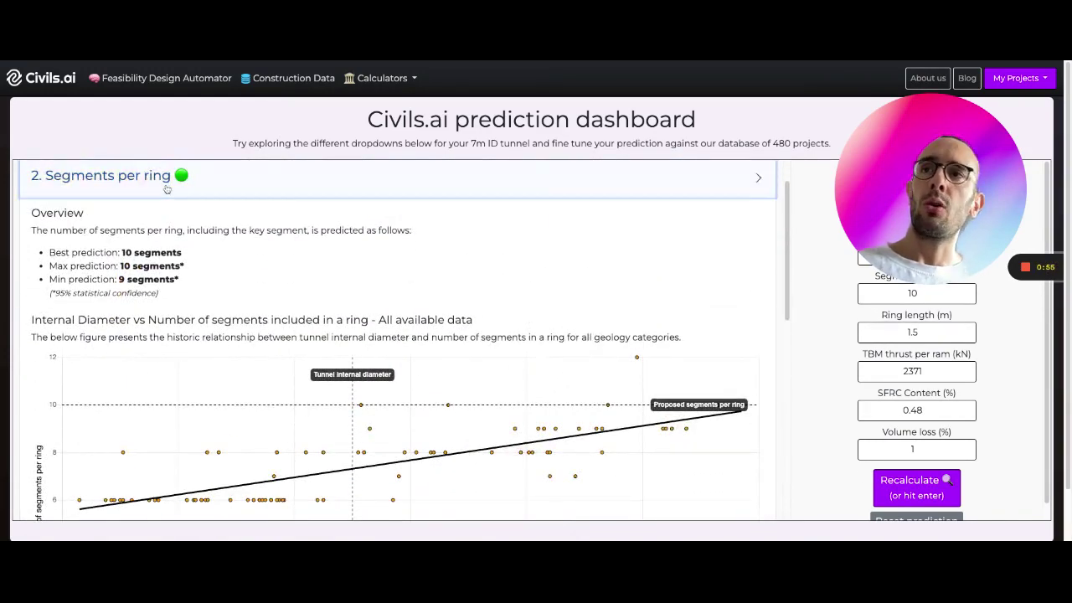
click(113, 219)
scroll(126, 252, down, 3)
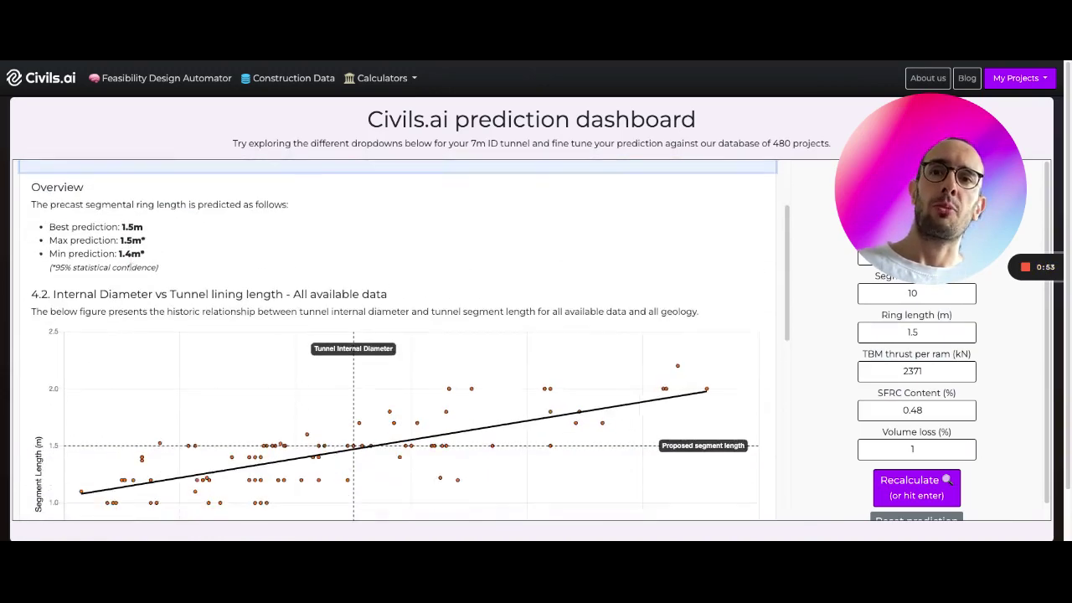
scroll(130, 266, up, 4)
click(136, 220)
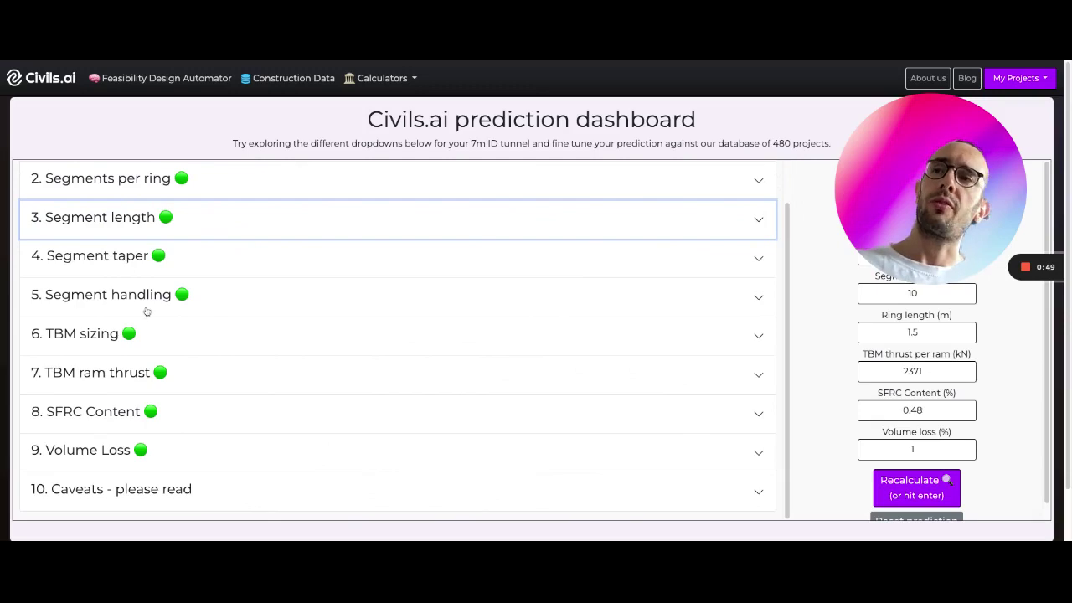
Review and collapse the Segment taper and TBM sizing predictions
scroll(96, 310, down, 1)
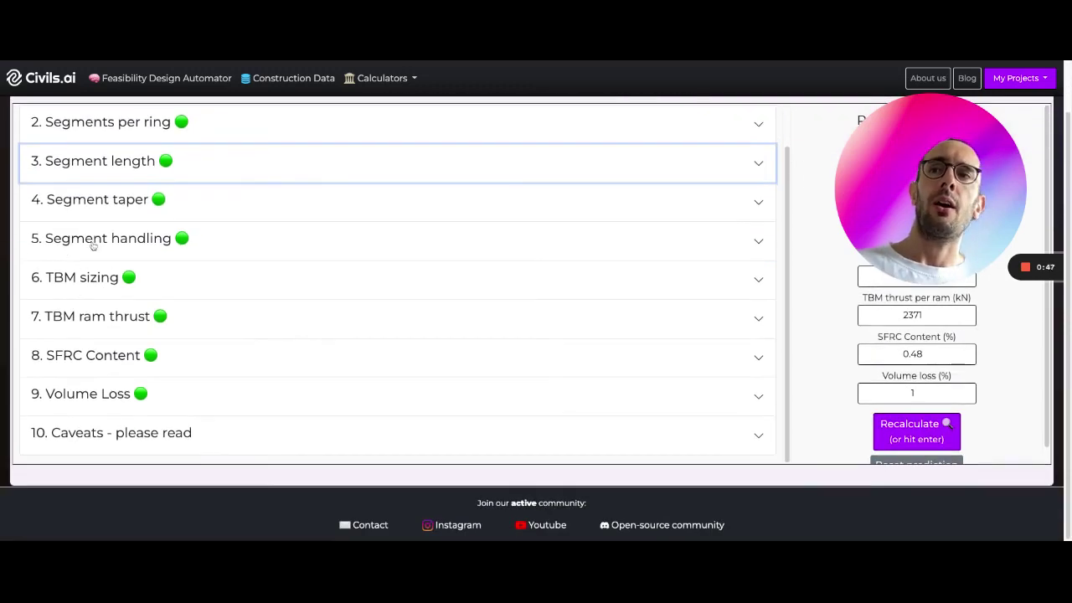
click(97, 205)
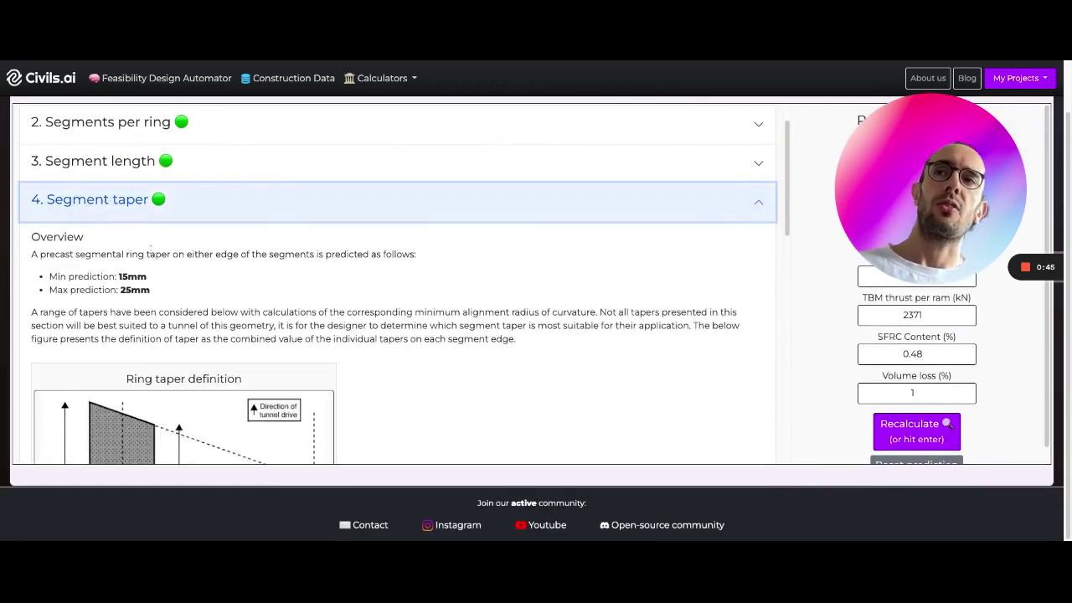
scroll(96, 205, down, 5)
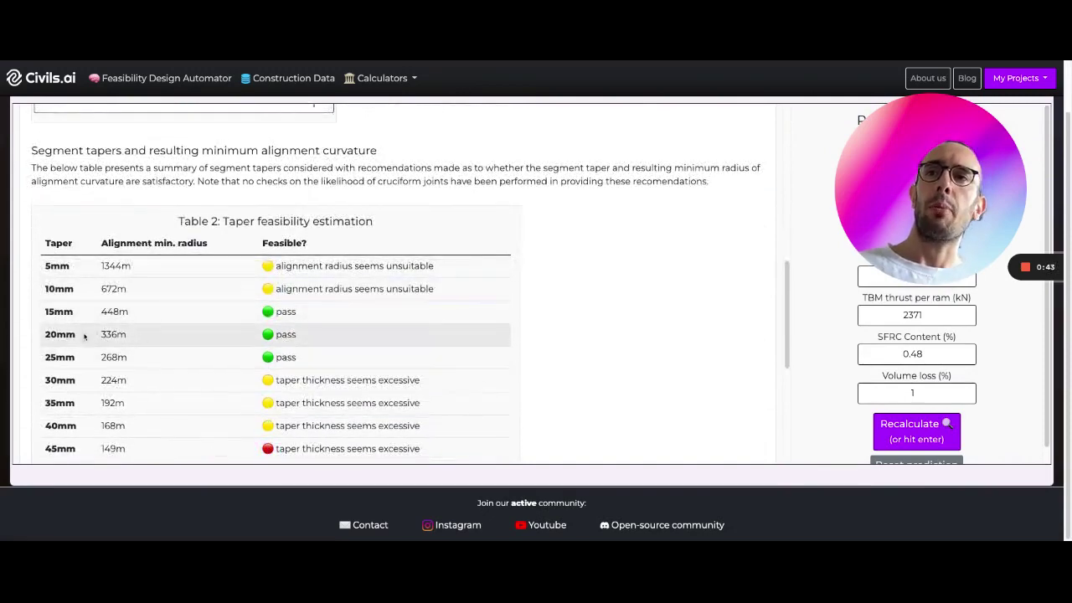
scroll(191, 287, up, 10)
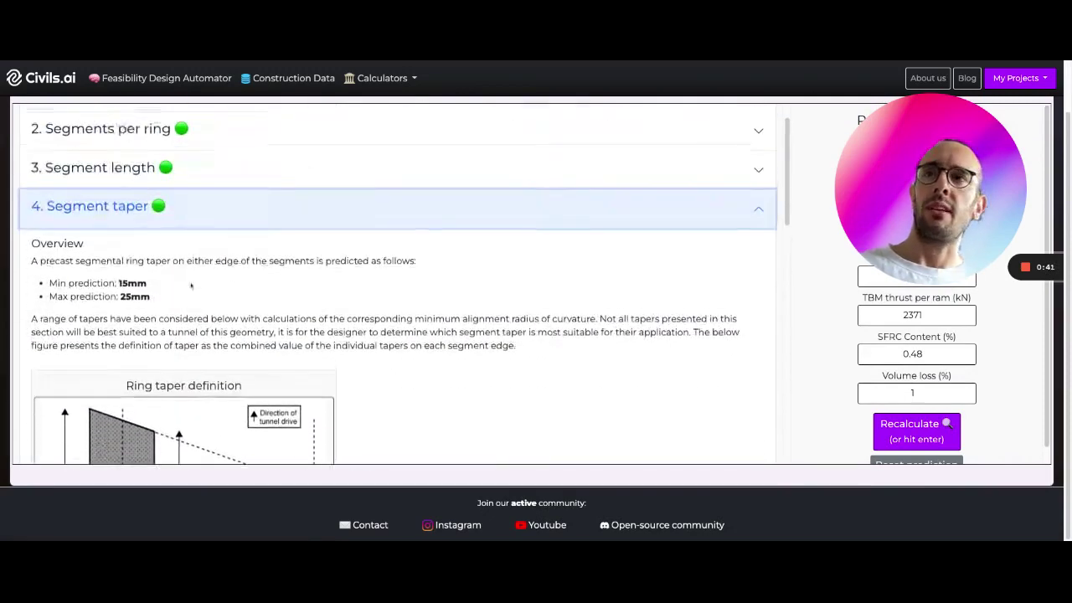
click(122, 218)
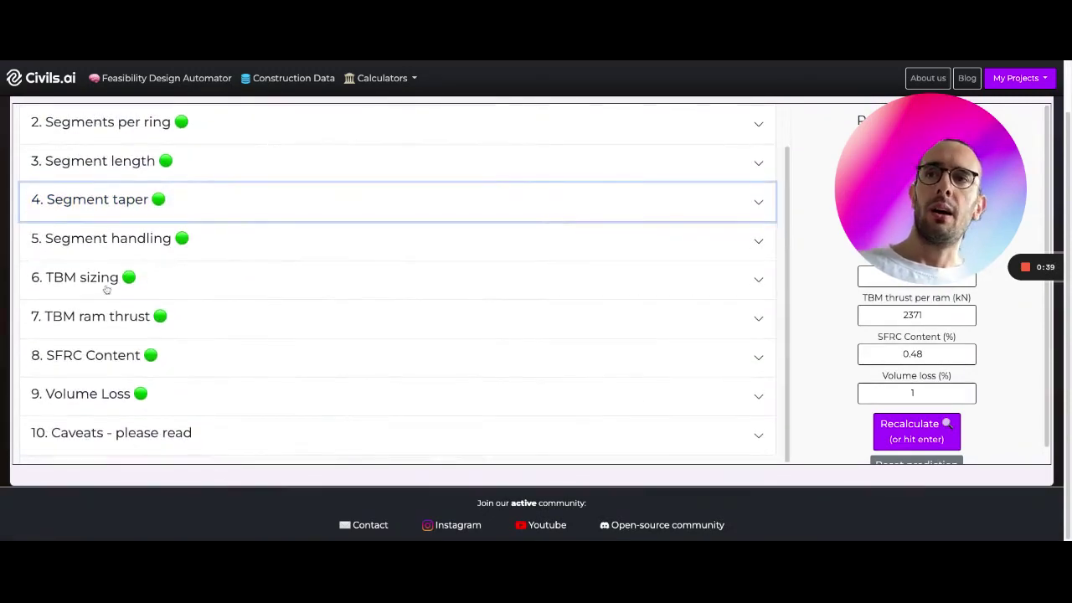
click(109, 283)
scroll(223, 302, down, 4)
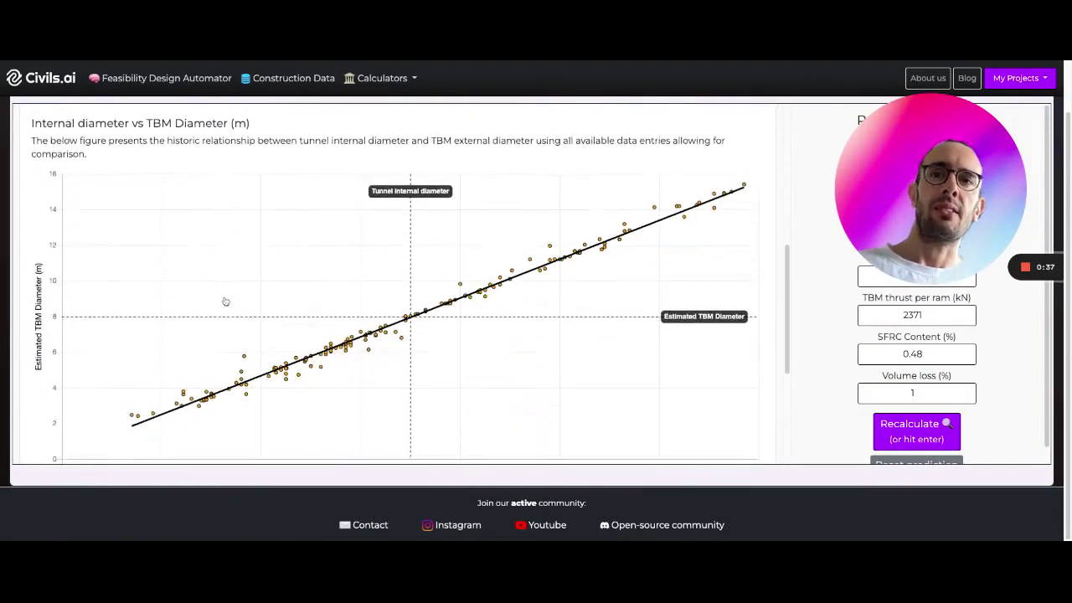
scroll(222, 301, up, 4)
click(105, 276)
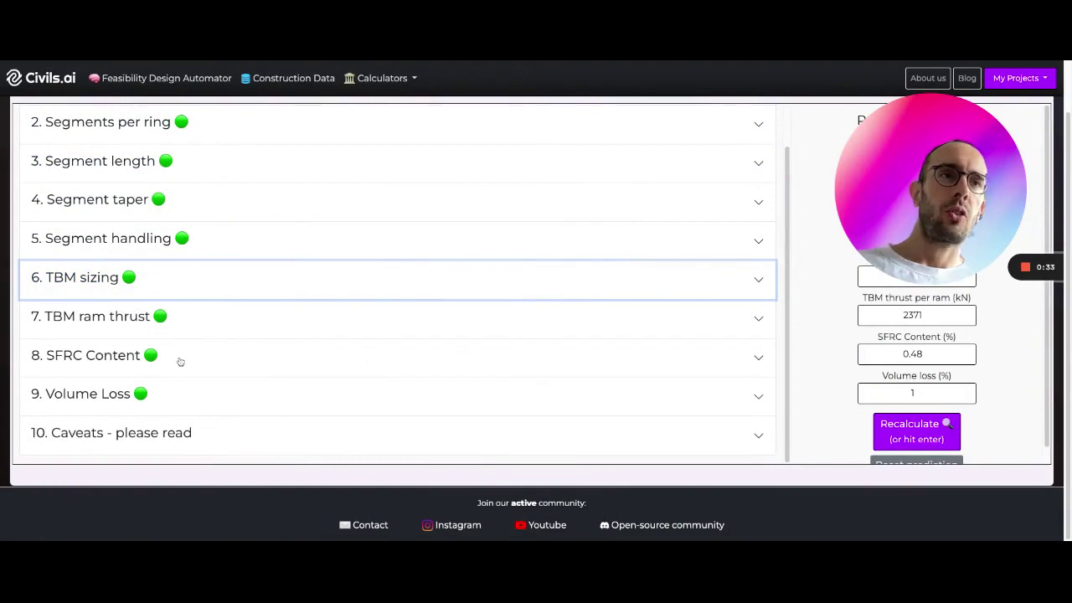
scroll(179, 362, up, 1)
scroll(179, 362, down, 1)
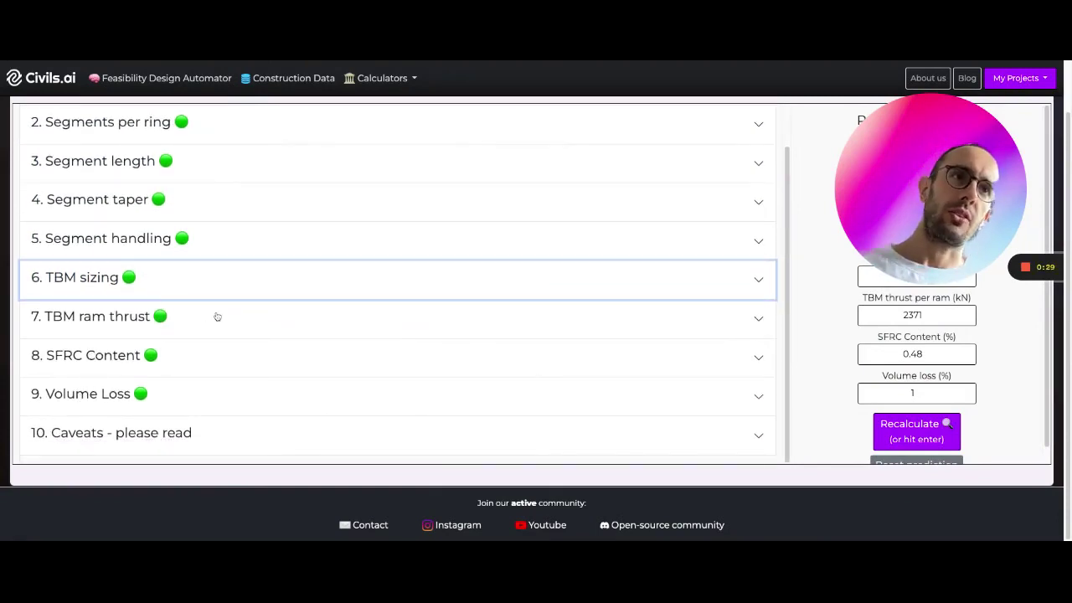
scroll(217, 317, up, 1)
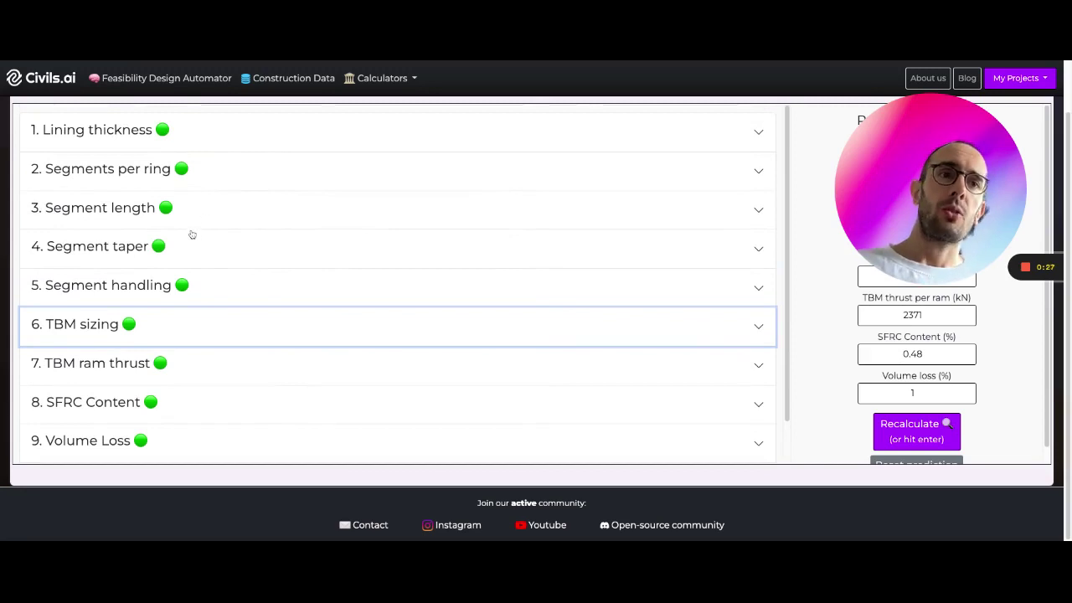